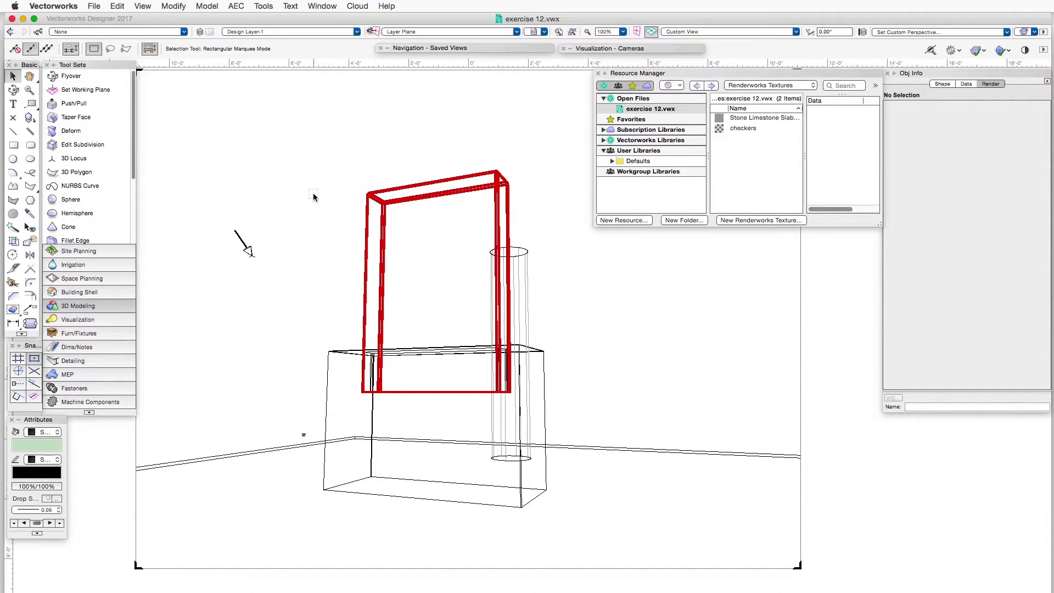
- Preview the scene in a rendered mode, select the window frame, and switch back to Wireframe
left_click(142, 6)
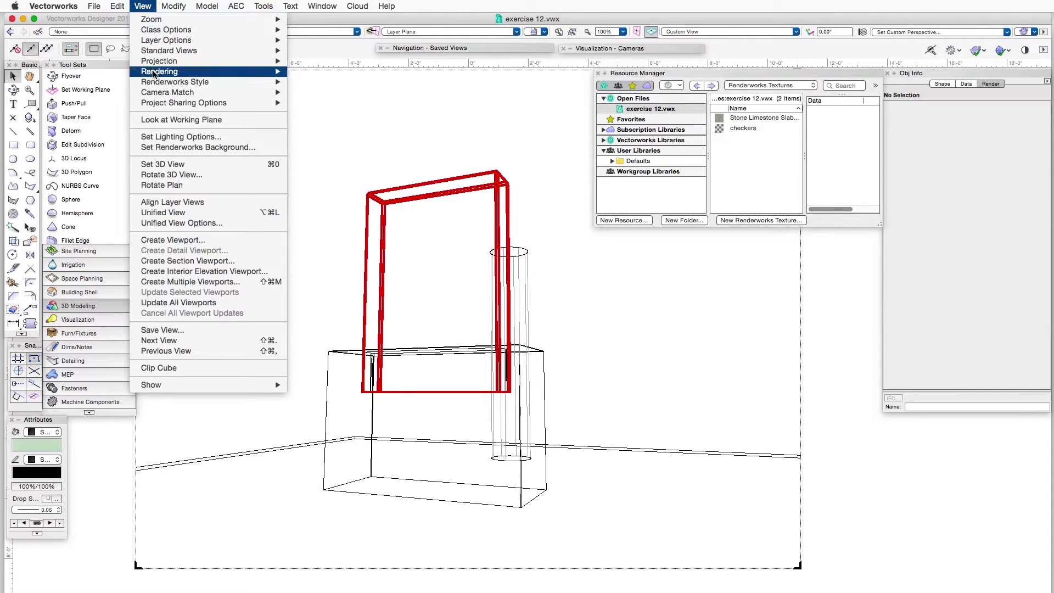
left_click(285, 128)
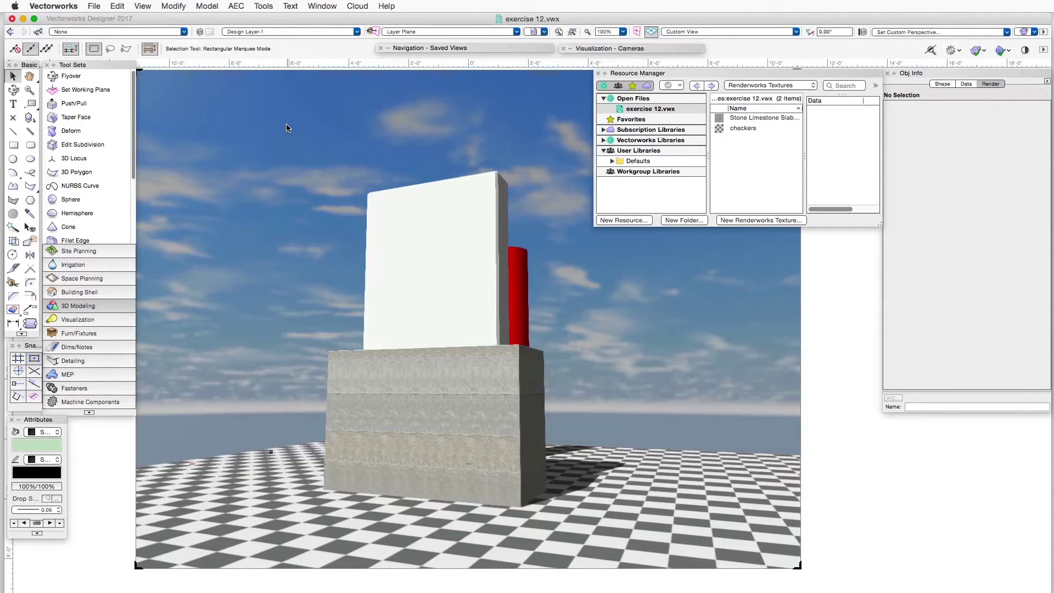
left_click(390, 191)
left_click(142, 6)
mouse_move(258, 72)
left_click(346, 76)
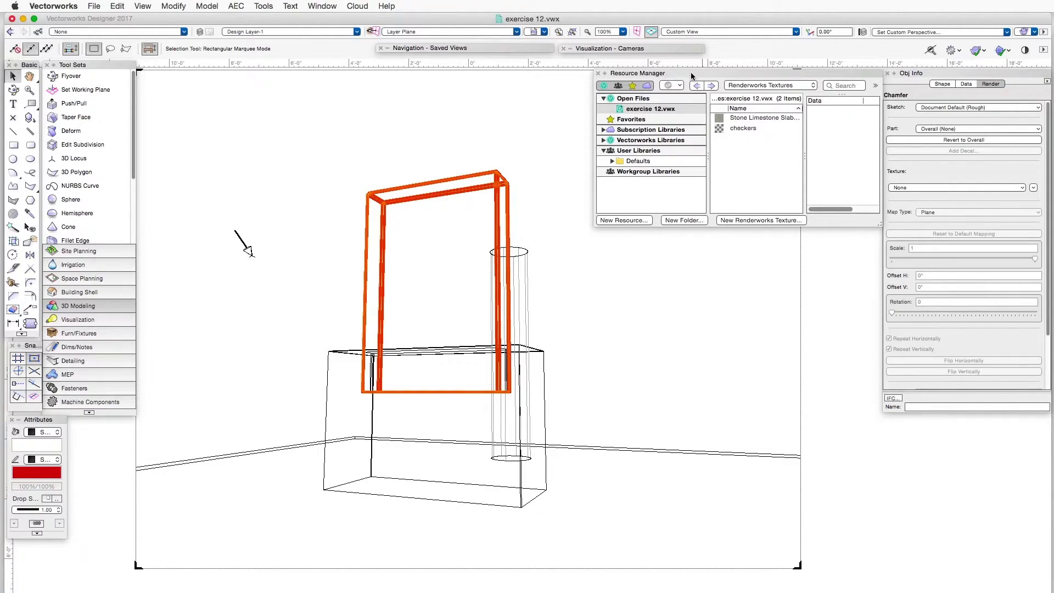
- Create a new Renderworks texture in exercise 12 from the Resource Manager, named Glass
right_click(740, 160)
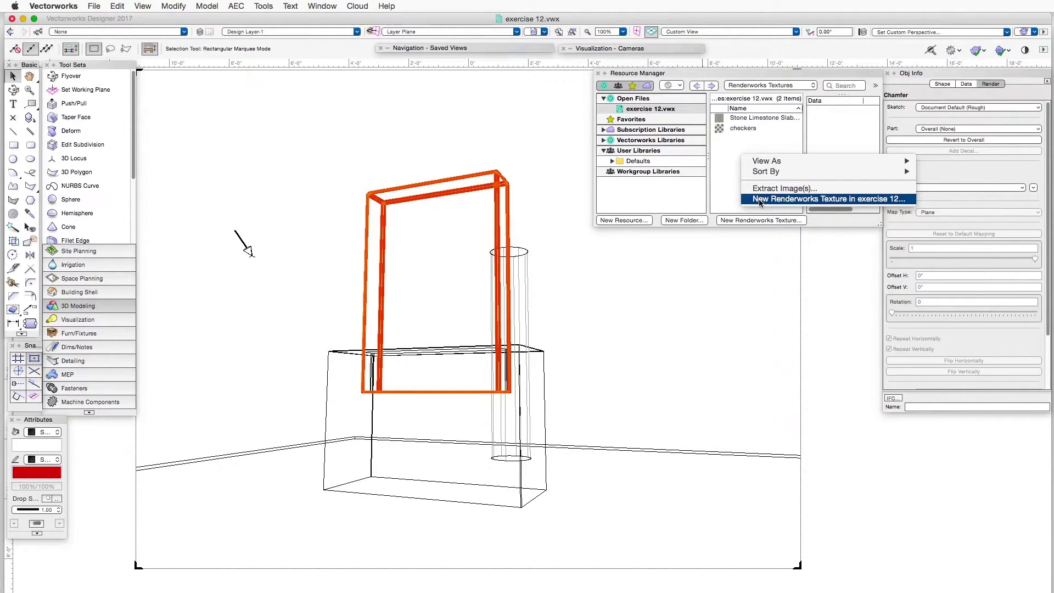
left_click(903, 201)
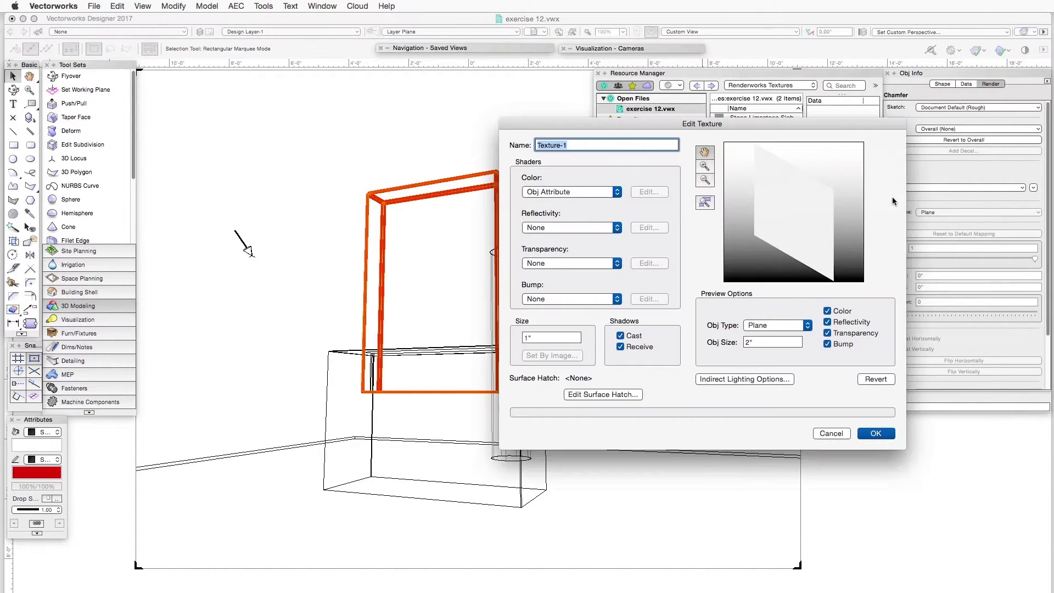
left_click_drag(667, 122, 540, 98)
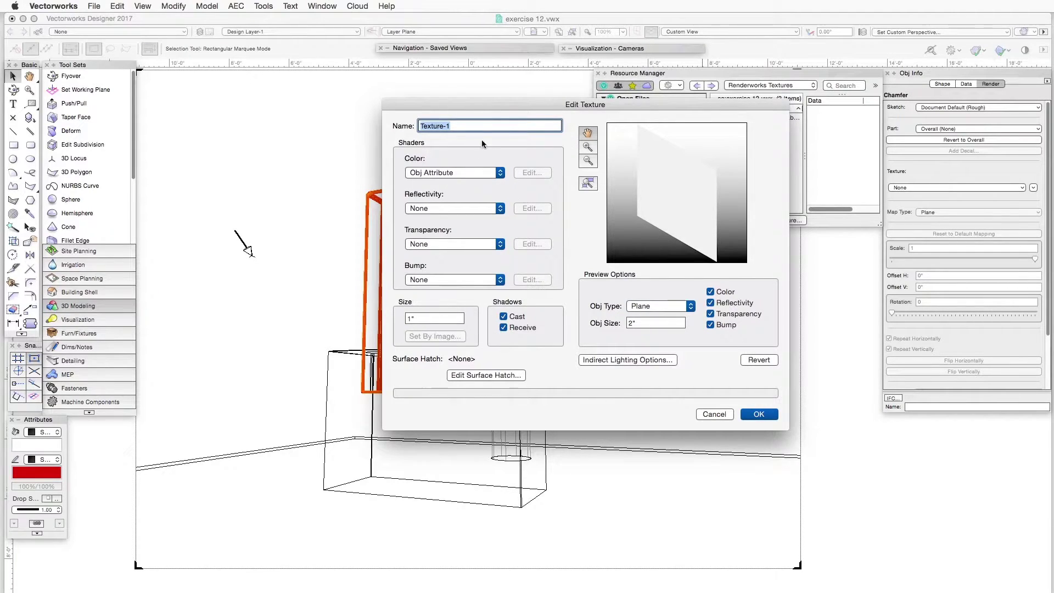
type("Glass")
- Set the texture's Reflectivity shader to Glass with a white Center Color
left_click(452, 206)
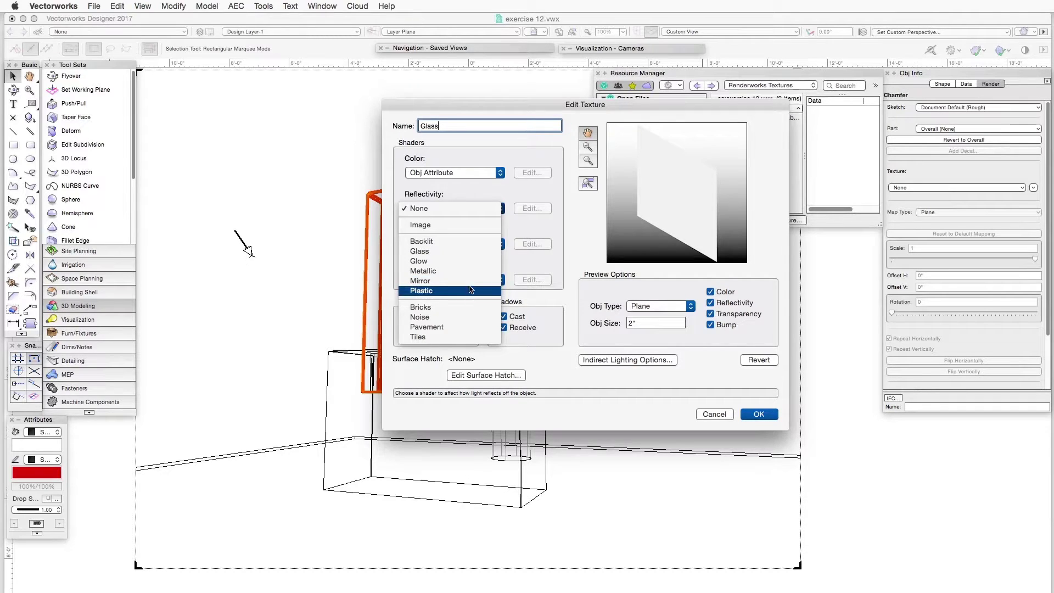
left_click(467, 251)
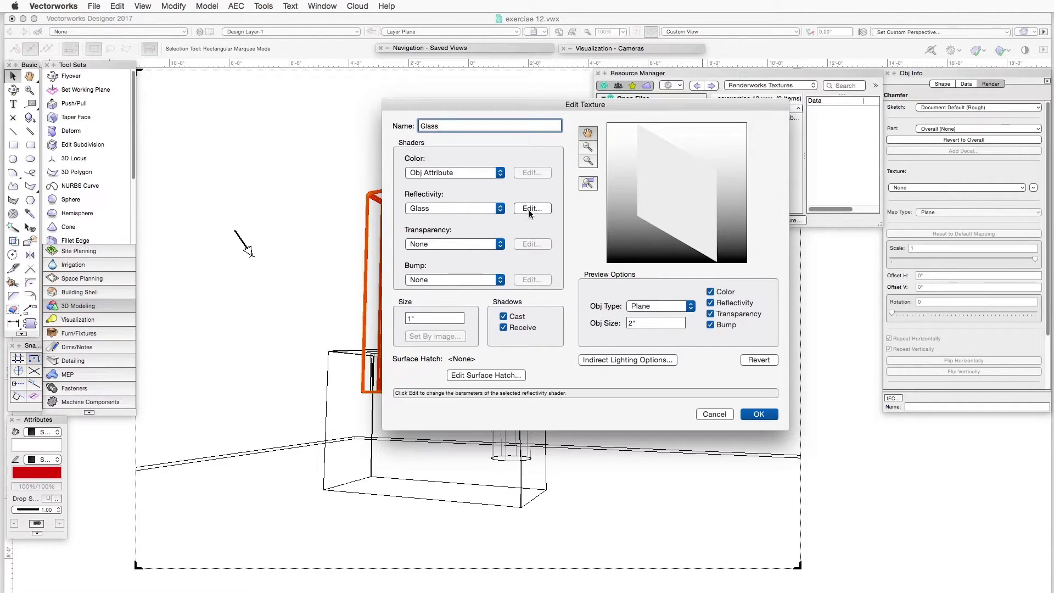
left_click(545, 211)
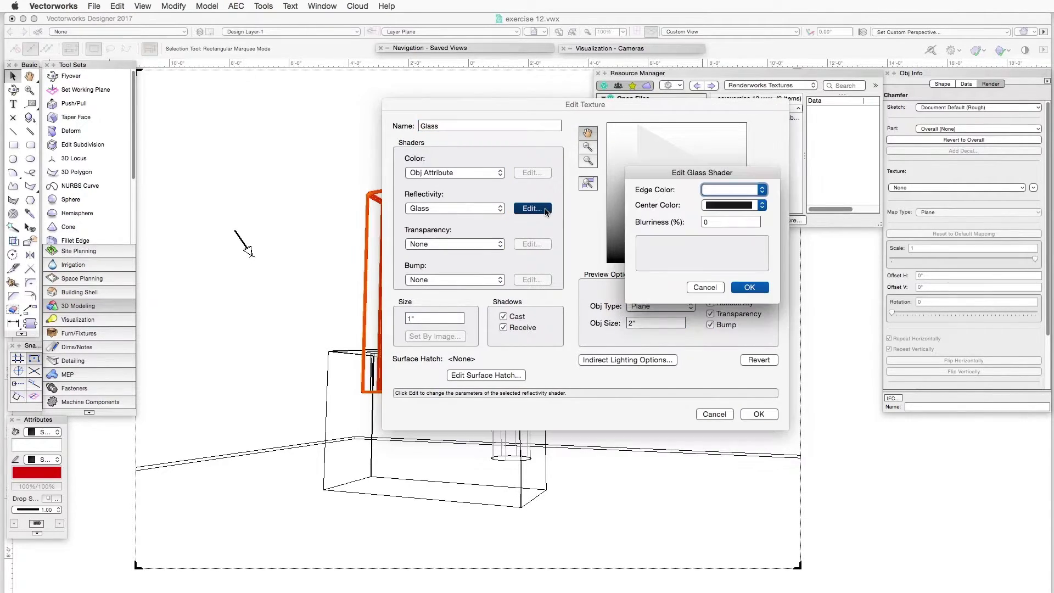
left_click_drag(682, 174, 617, 215)
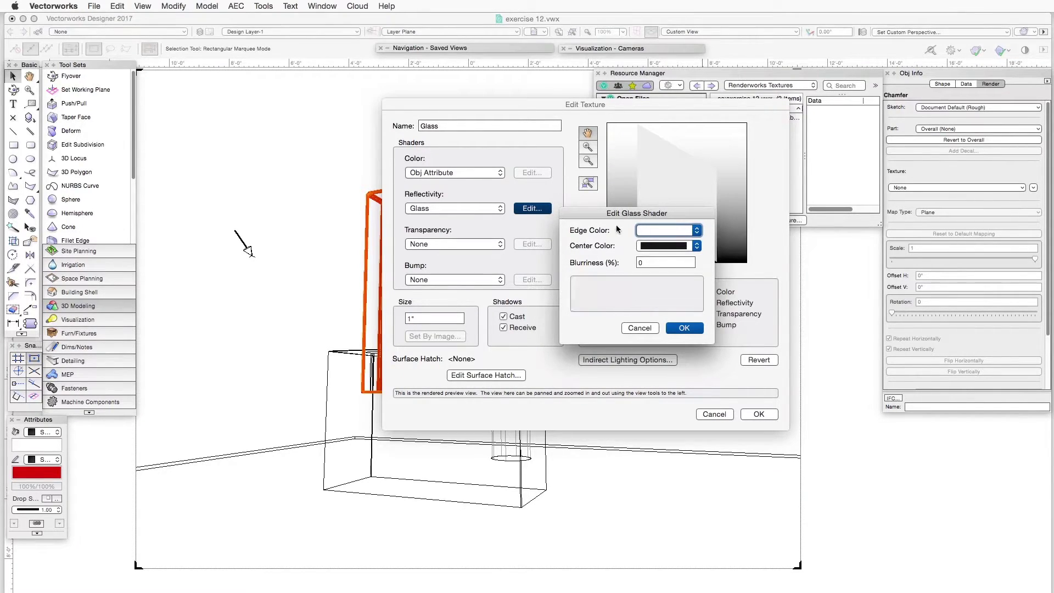
left_click(661, 250)
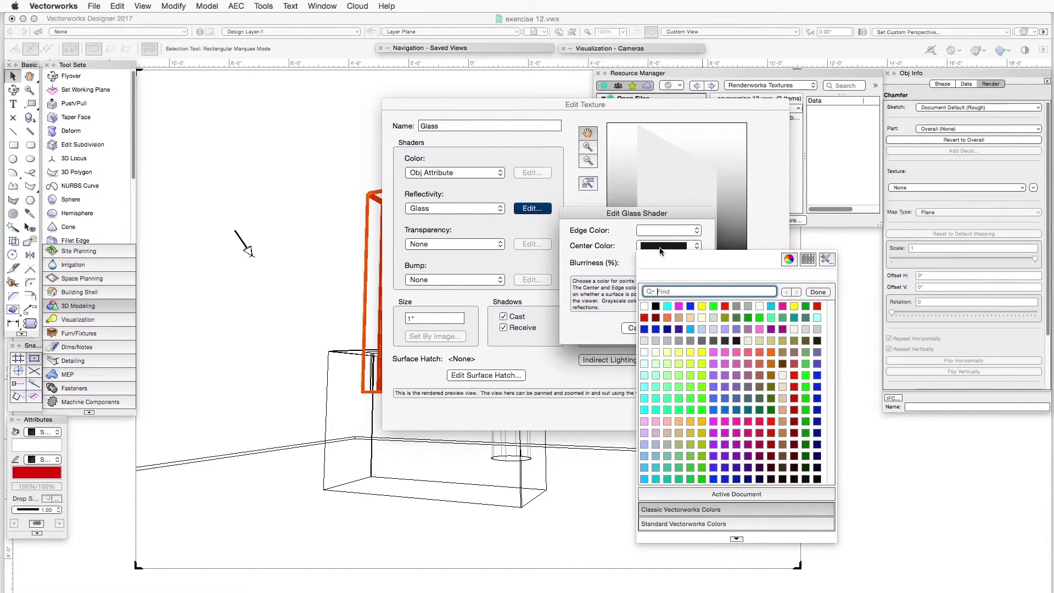
left_click(646, 308)
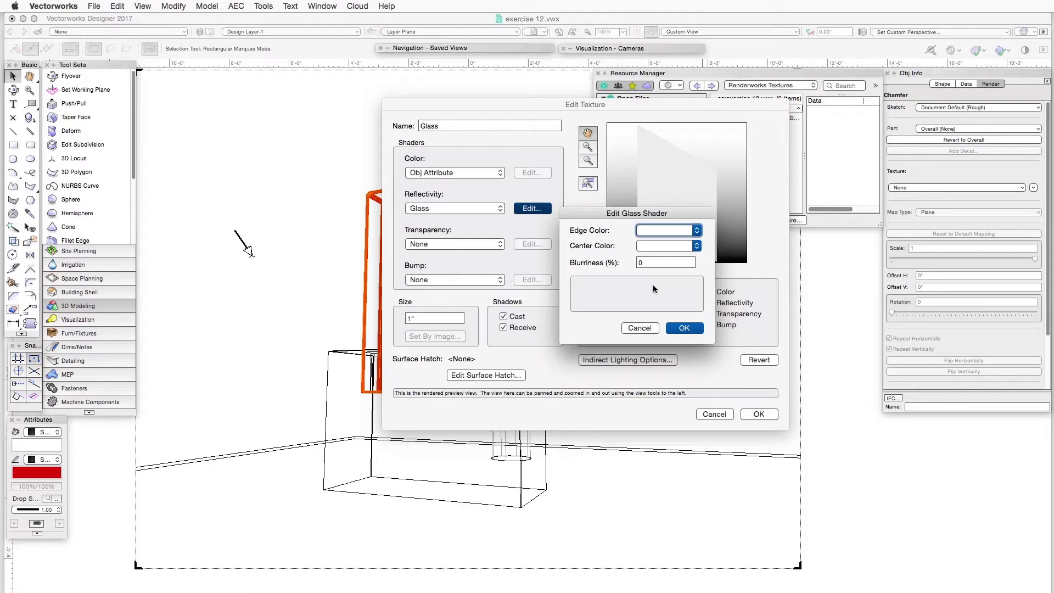
mouse_move(570, 265)
left_click(691, 328)
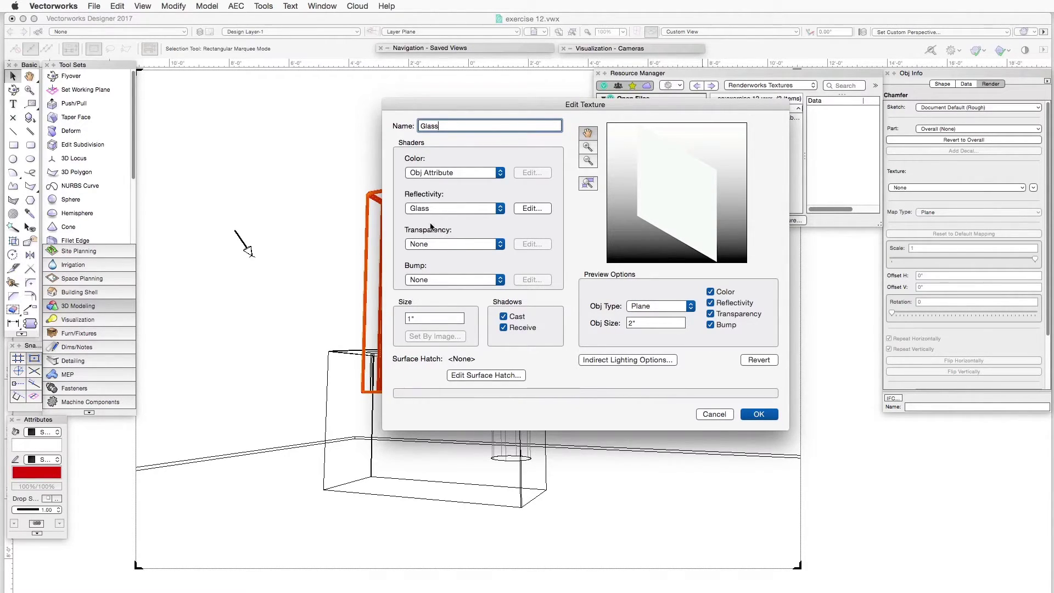
- Set the texture's Transparency shader to Glass and bring up its settings
left_click(479, 244)
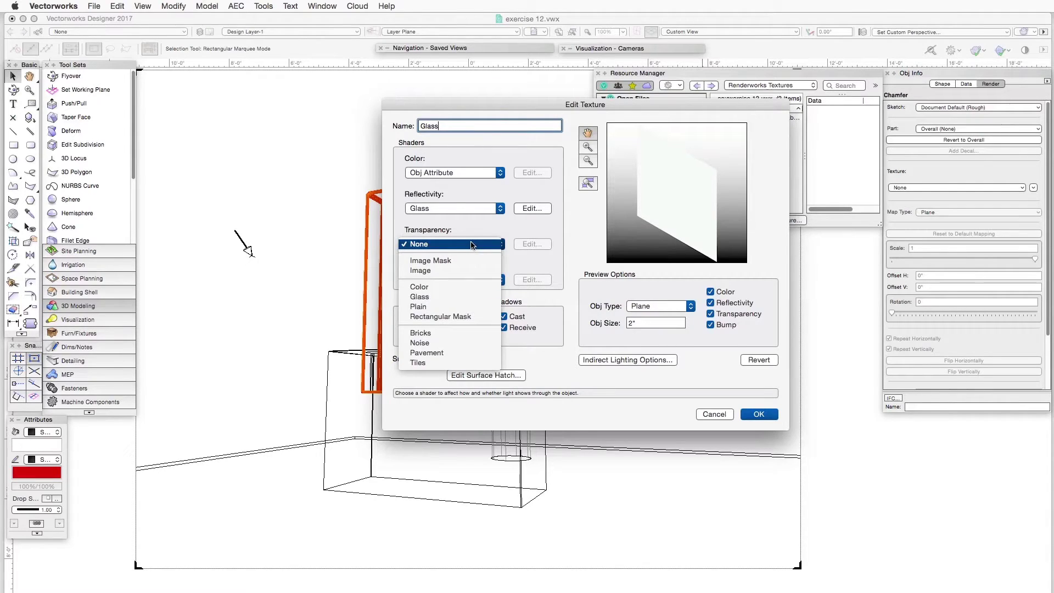
left_click(461, 299)
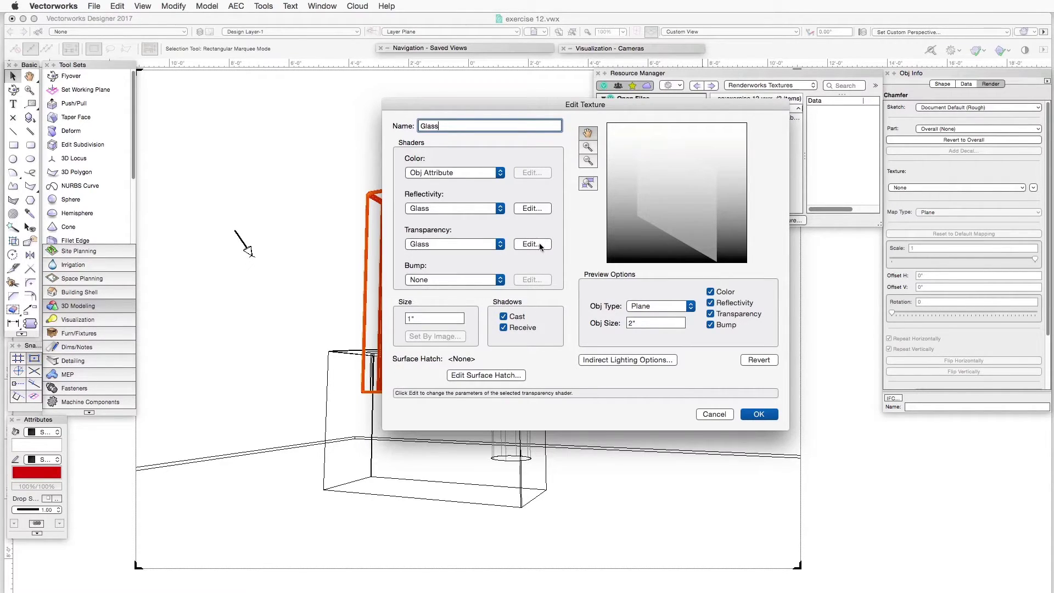
left_click(541, 245)
left_click_drag(693, 161, 629, 152)
left_click_drag(618, 152, 615, 153)
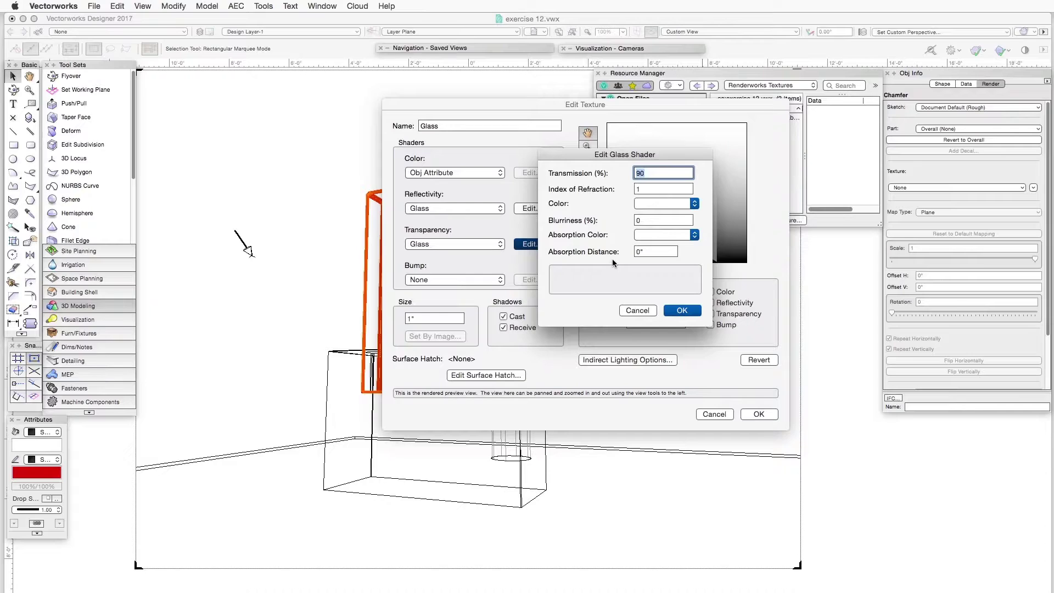
- Change the glass Transmission to 99 and the Index of Refraction to 1.35
mouse_move(558, 177)
mouse_move(596, 190)
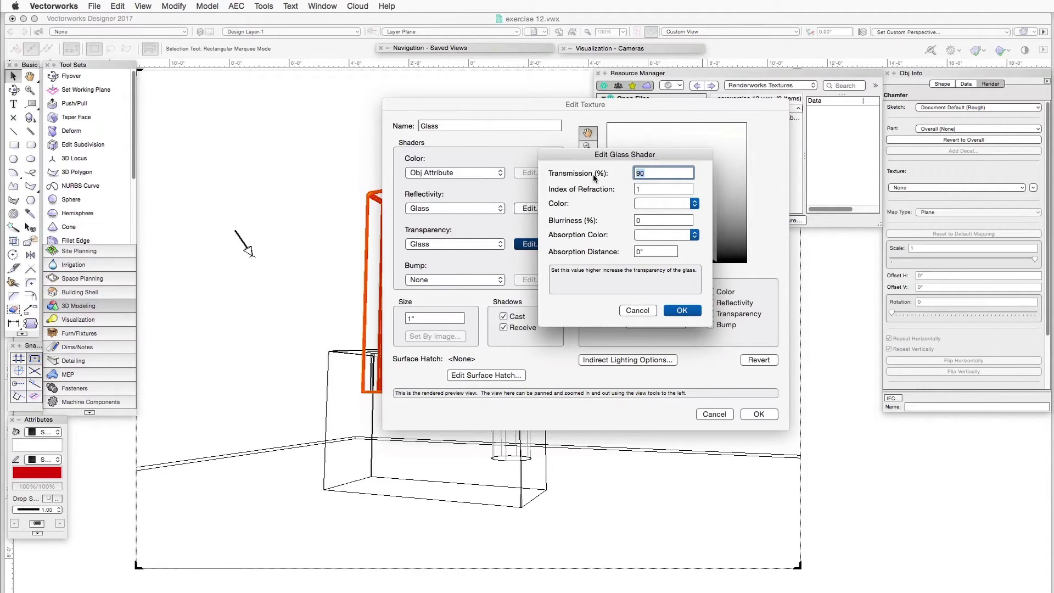
left_click(660, 172)
key("BackSpace")
type("9")
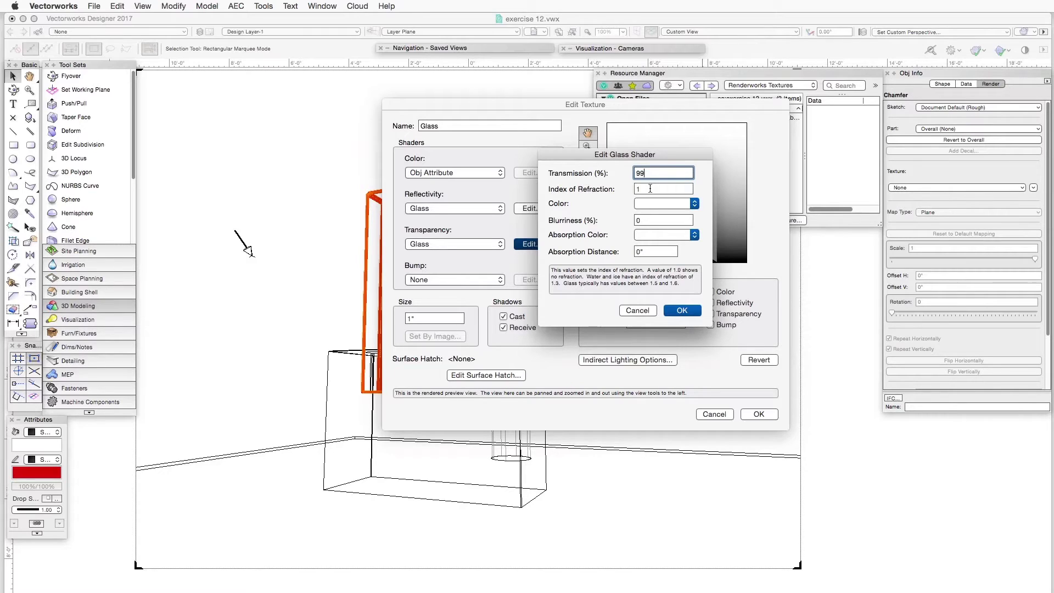
left_click(650, 188)
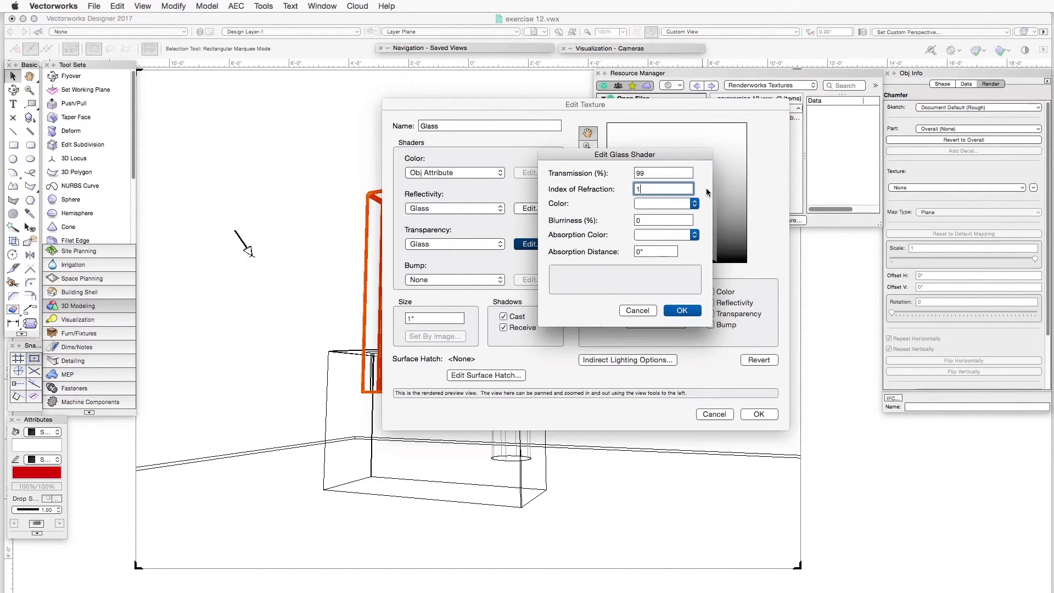
type(".35")
- Confirm the glass shader and save the Glass texture, then float Object Info on its Render tab
left_click(682, 309)
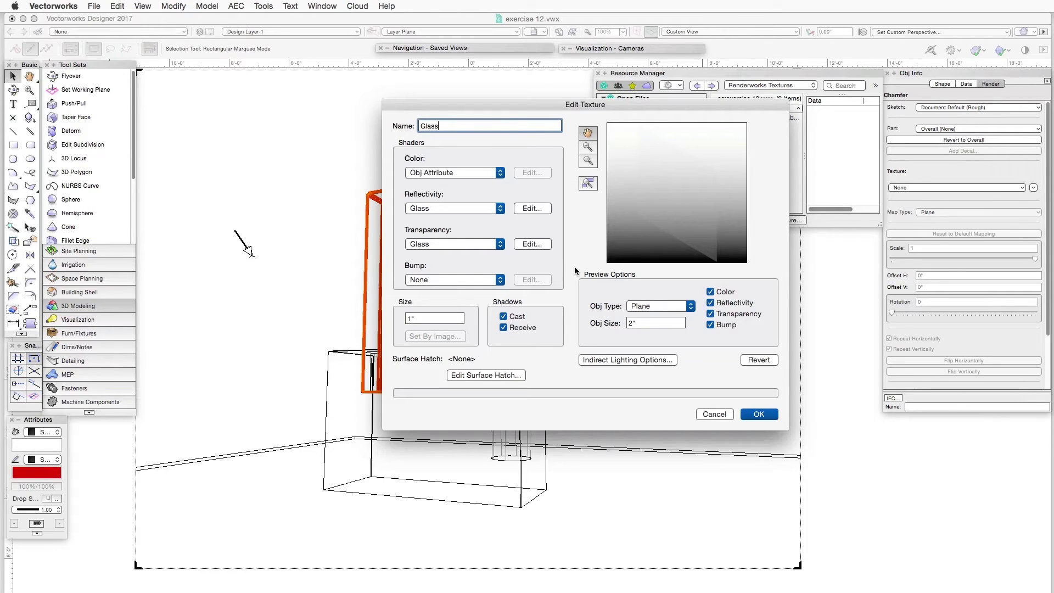
left_click(756, 415)
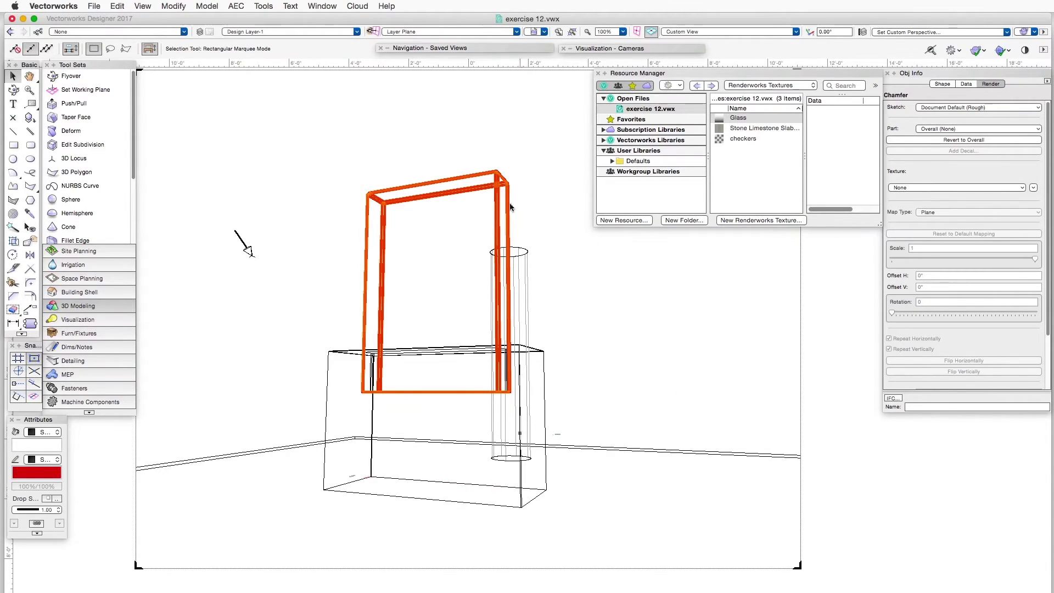
left_click_drag(937, 72, 706, 169)
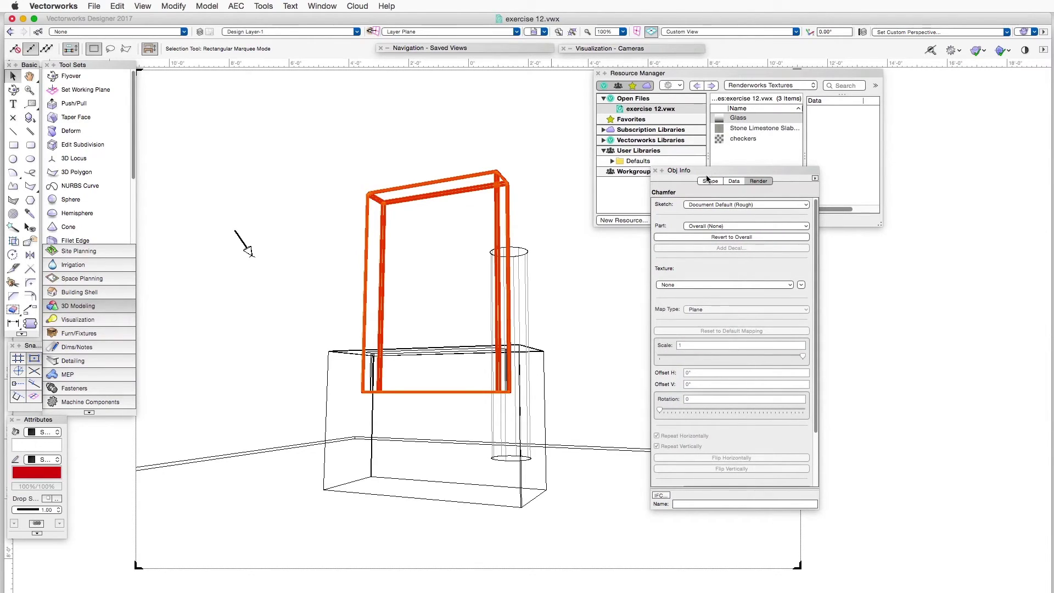
left_click(709, 180)
left_click(760, 180)
- Assign the Glass texture to the window frame through Object Info's Render Texture setting
left_click(684, 286)
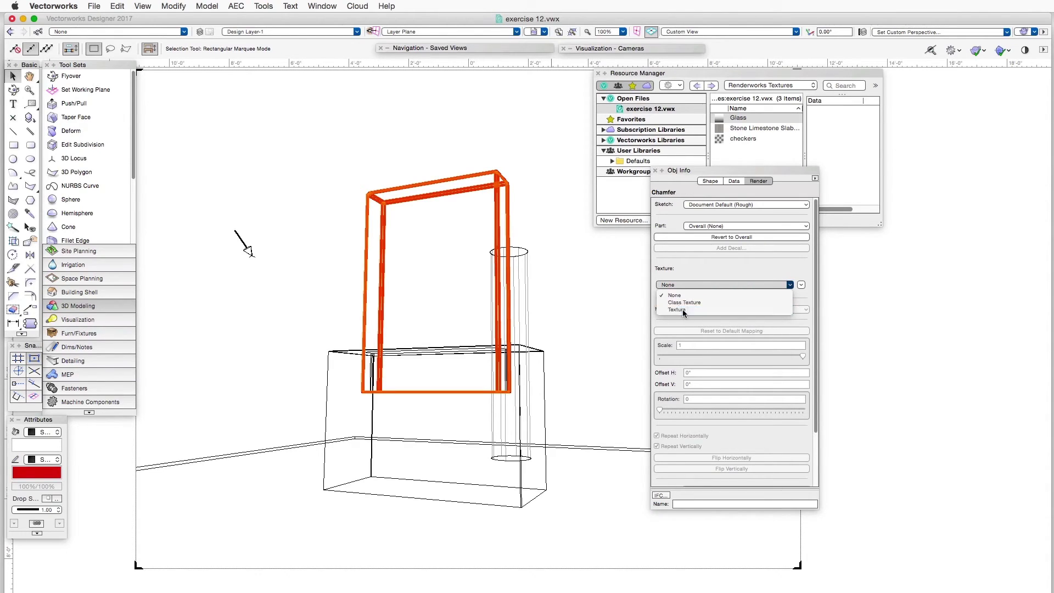
left_click(683, 309)
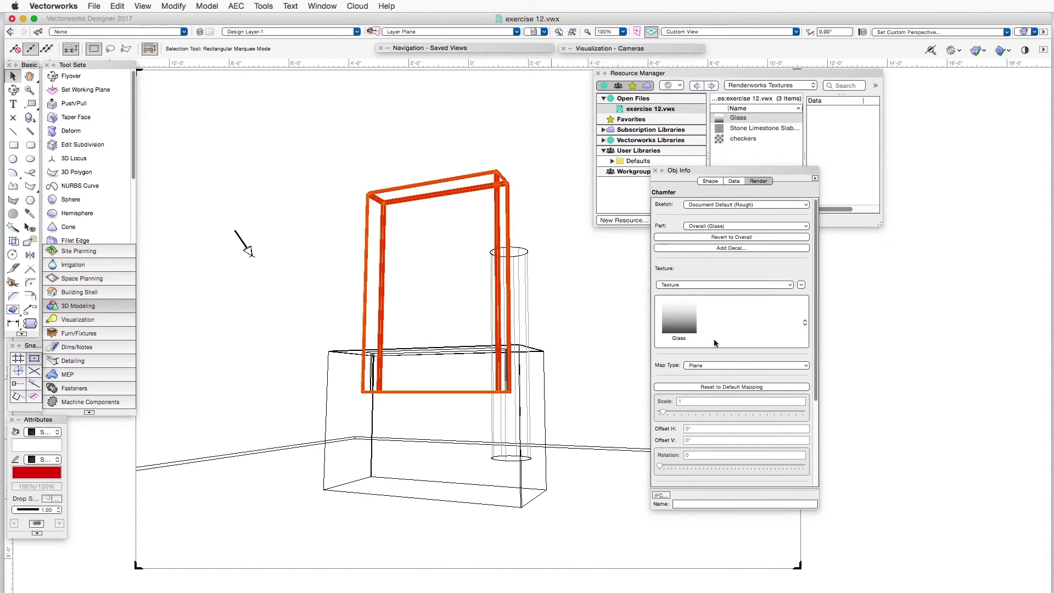
left_click(702, 316)
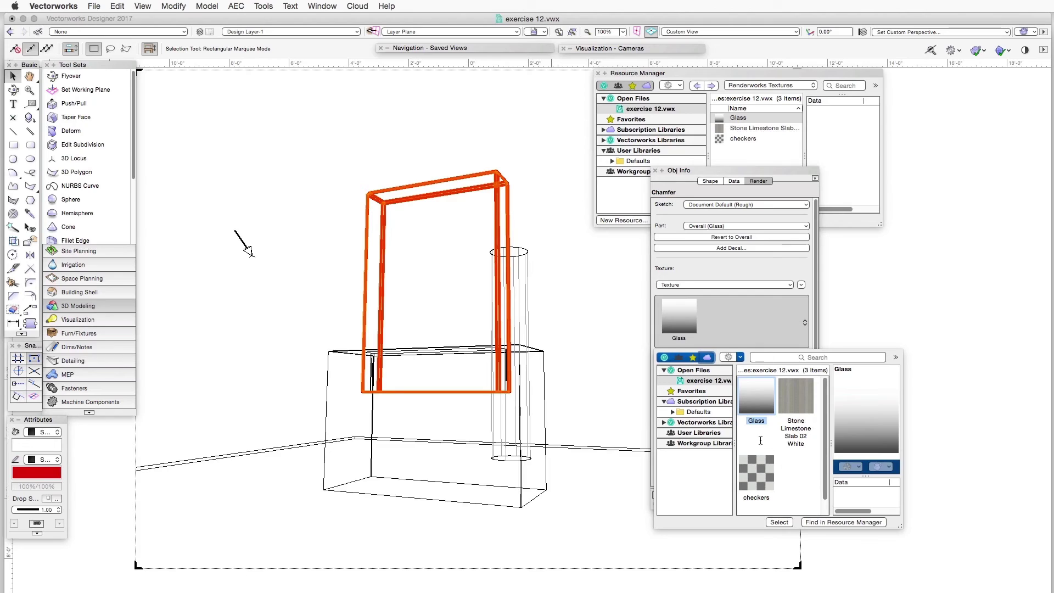
double_click(756, 400)
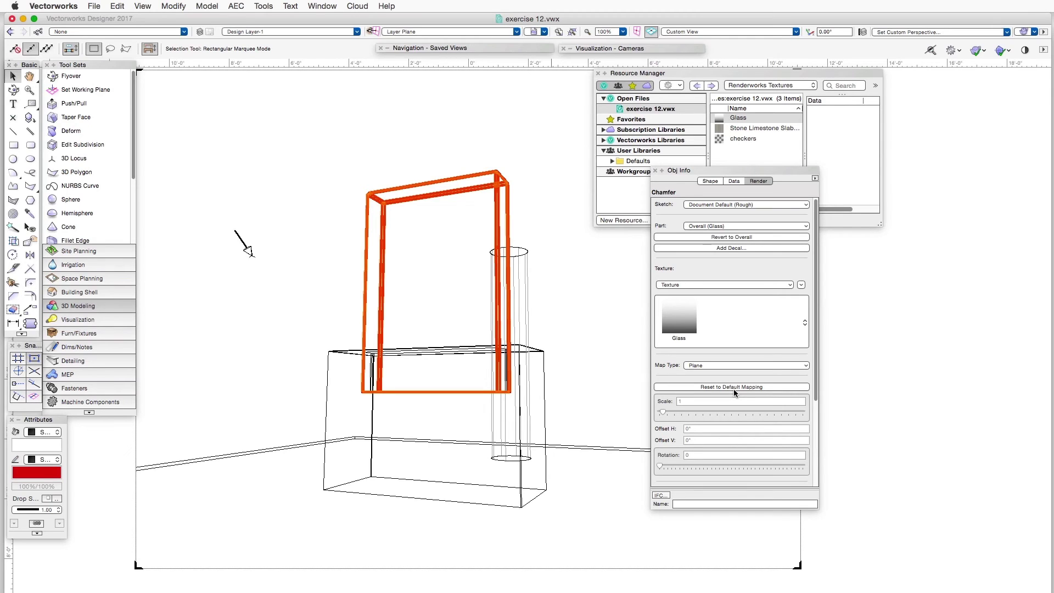
left_click(144, 6)
mouse_move(156, 73)
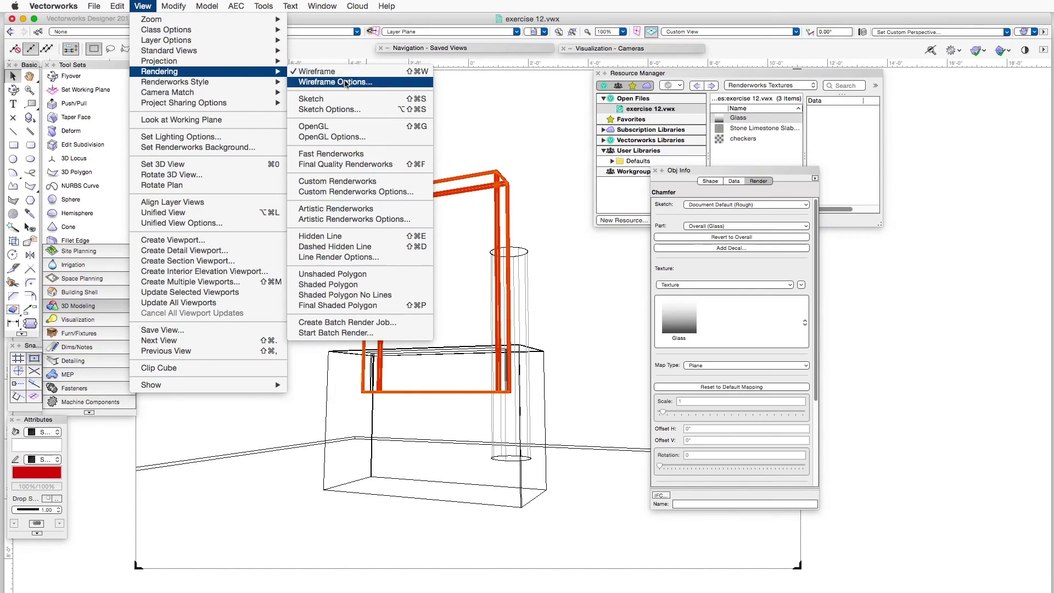